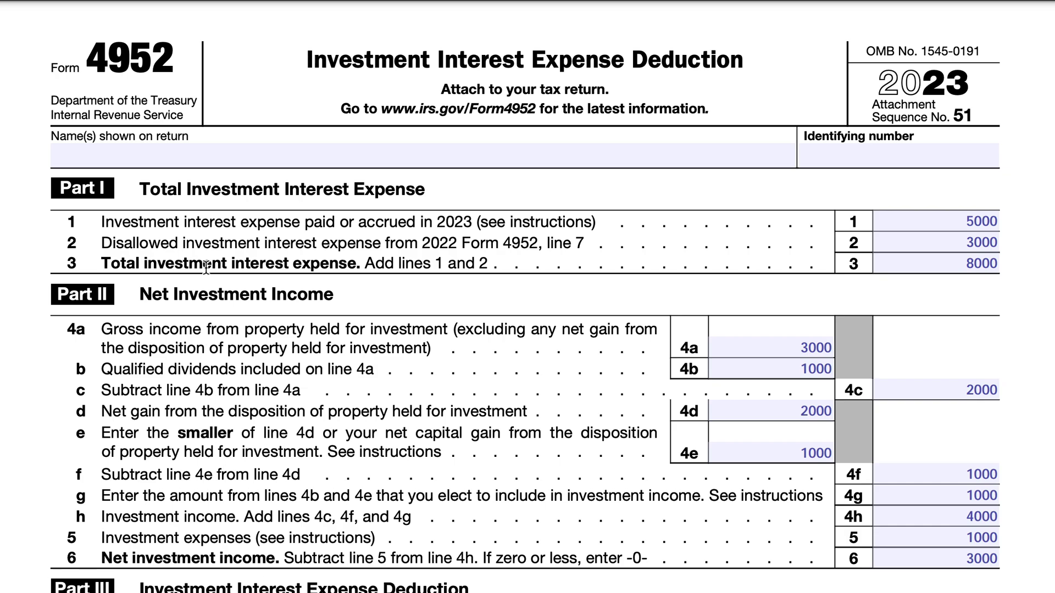
# Fill in the taxpayer's name, last name first, and the identifying number in the form's header
pyautogui.click(222, 153)
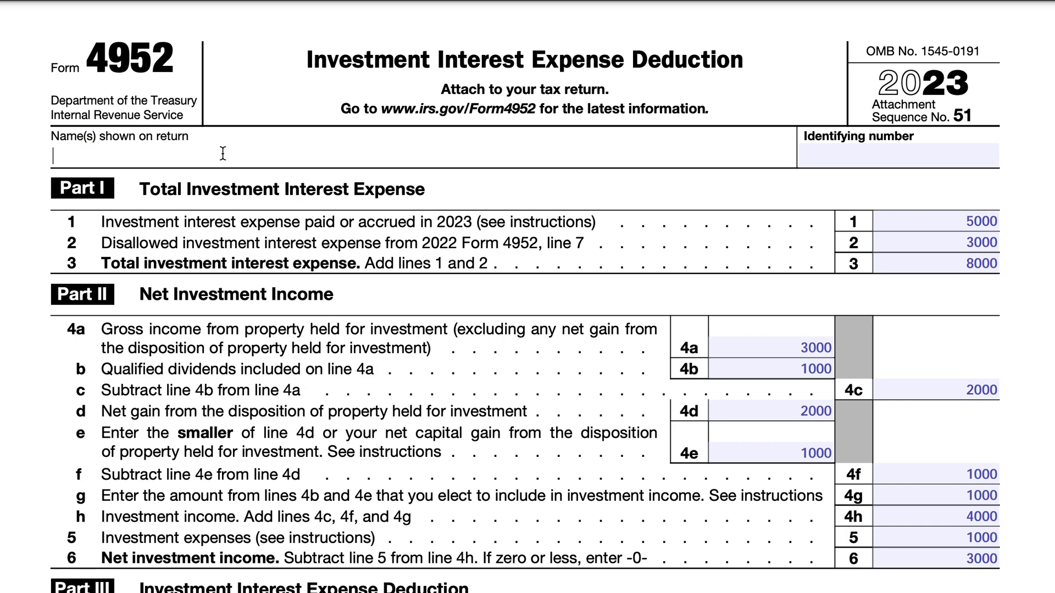
pyautogui.write('Doe')
pyautogui.write(', Ho')
pyautogui.press('BackSpace')
pyautogui.press('BackSpace')
pyautogui.write('John')
pyautogui.press('Tab')
pyautogui.write('123-45-')
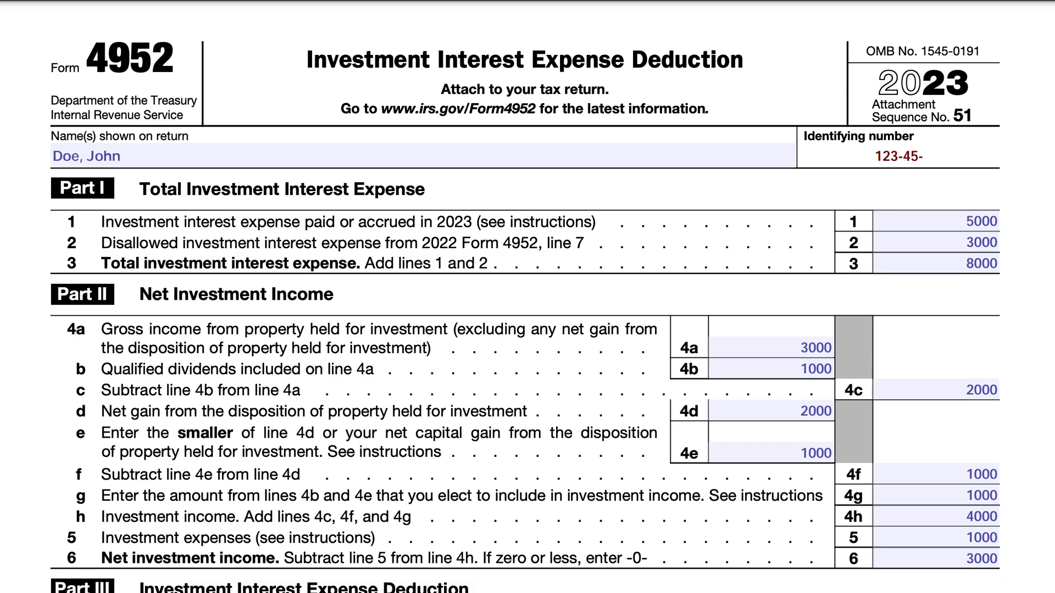
pyautogui.write('6789')
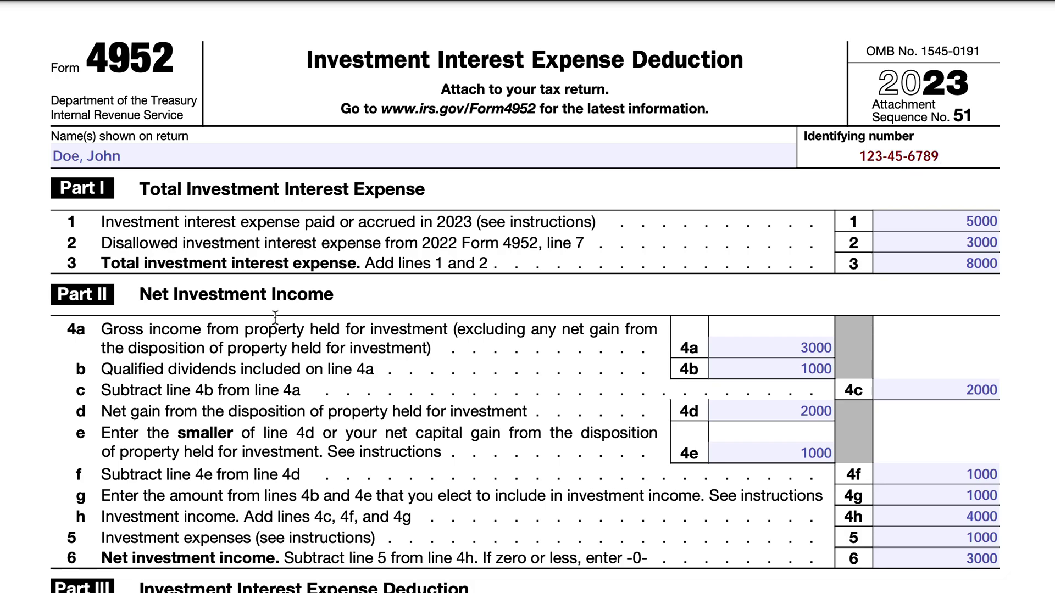
# Try electing 0 on line 4g, with investment income of 3000 on line 4h and net investment income of 2000 on line 6
pyautogui.scroll(-3, 306, 422)
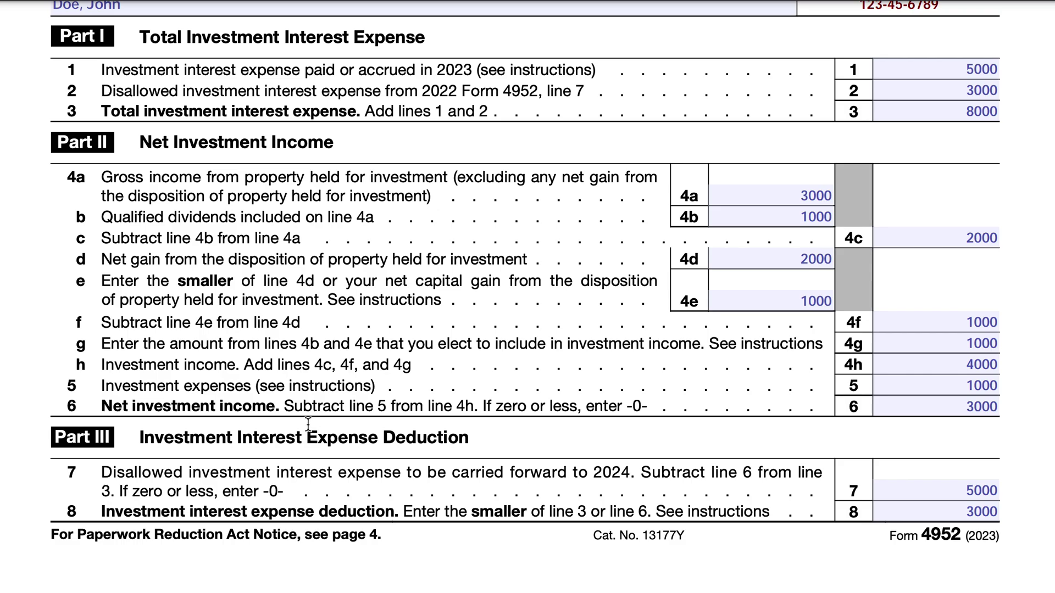
pyautogui.scroll(2, 306, 422)
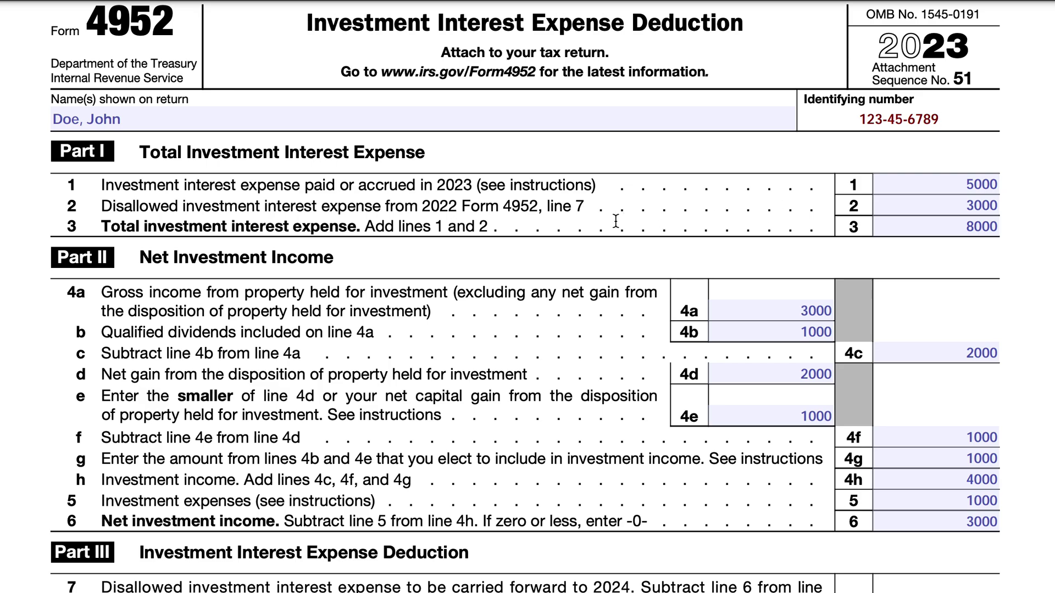
pyautogui.scroll(-1, 664, 386)
pyautogui.scroll(-3, 664, 386)
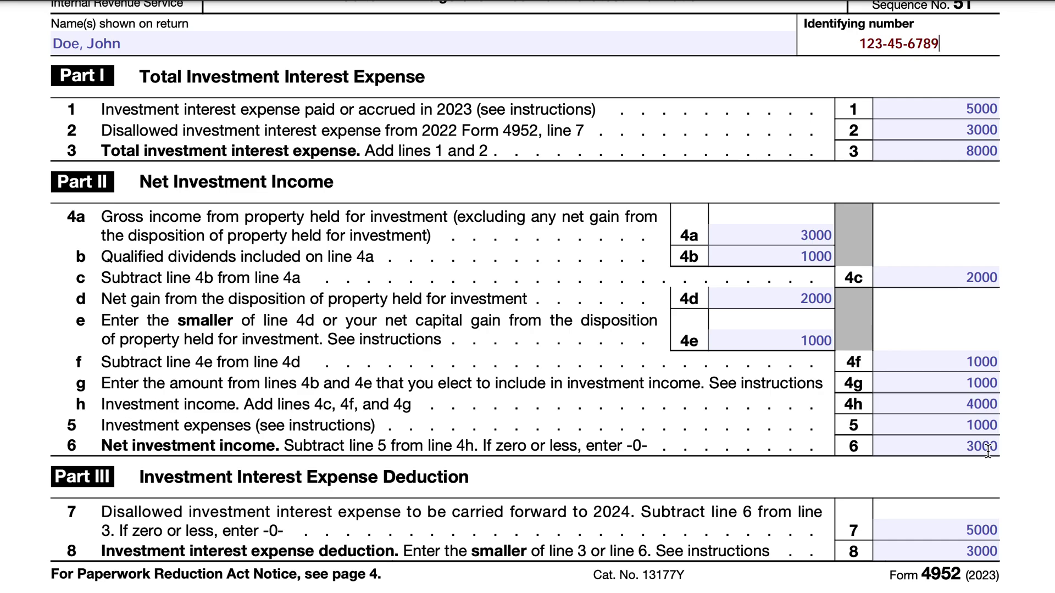
pyautogui.doubleClick(985, 383)
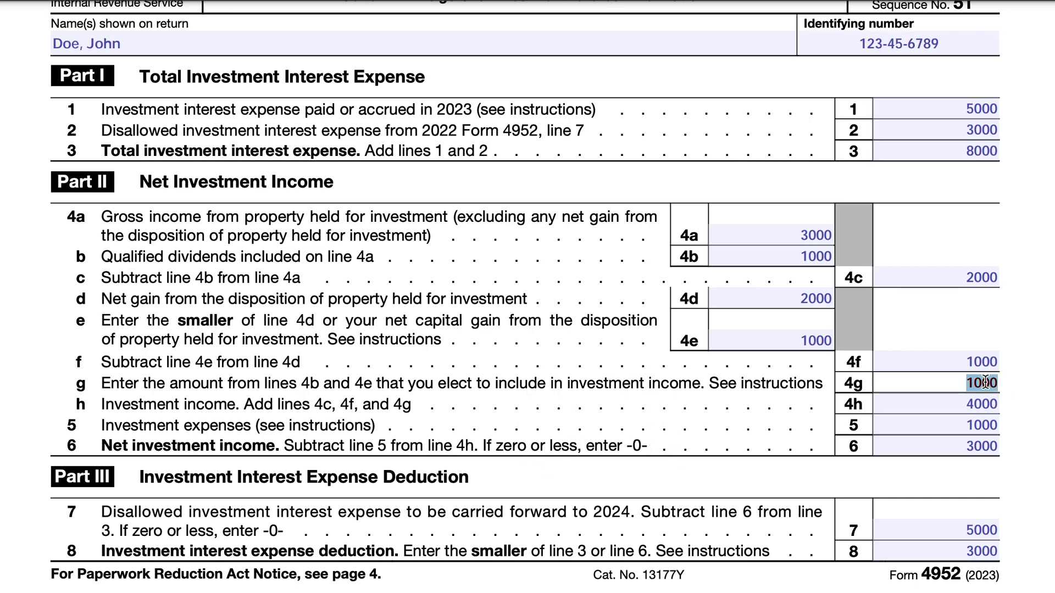
pyautogui.write('0')
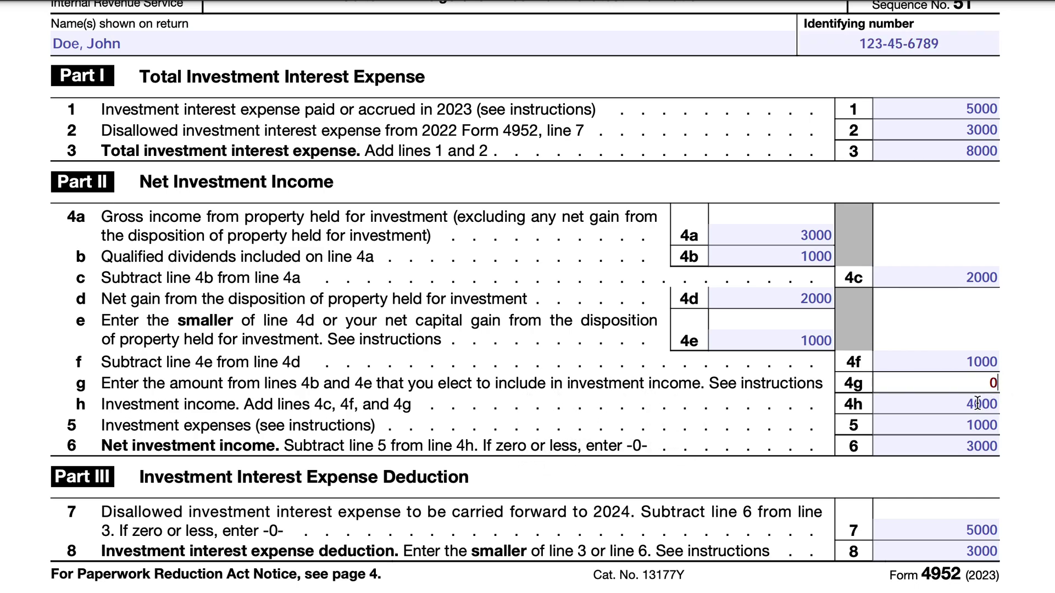
pyautogui.click(974, 405)
pyautogui.moveTo(975, 405); pyautogui.dragTo(968, 404)
pyautogui.write('3')
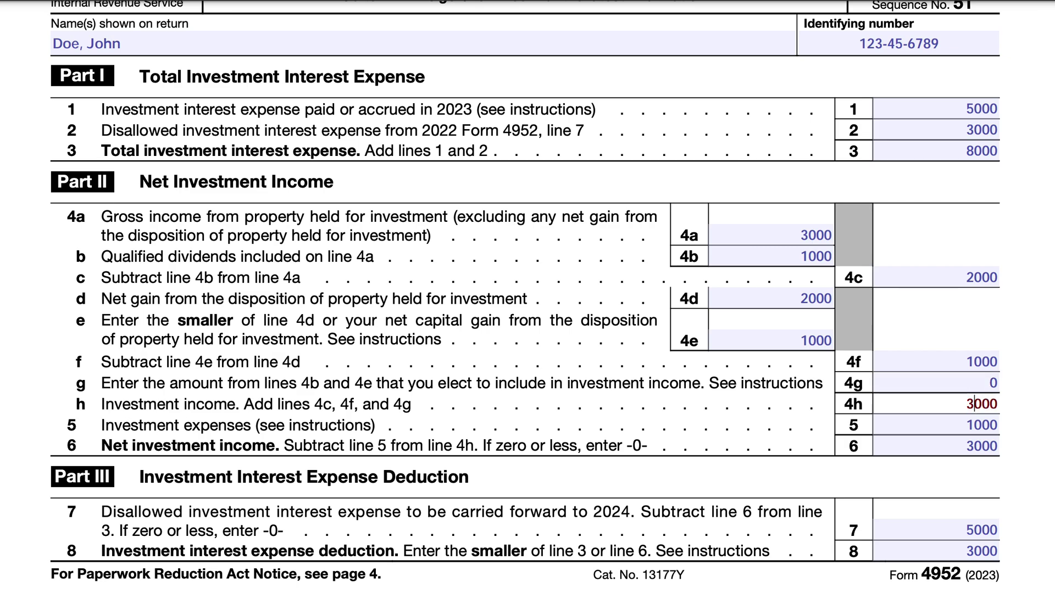
pyautogui.click(967, 446)
pyautogui.press('BackSpace')
pyautogui.write('2')
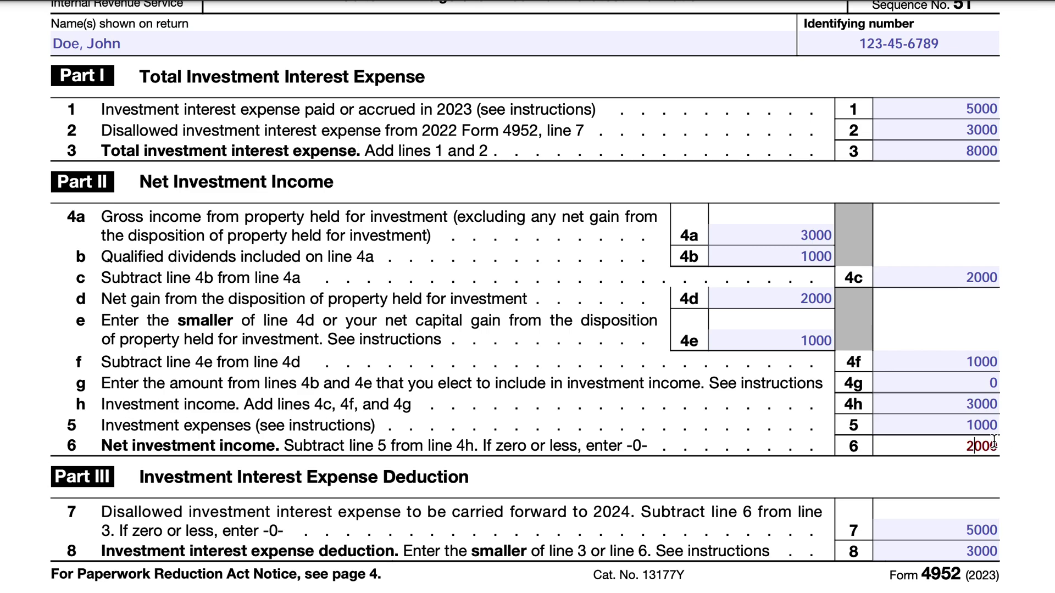
# Restore line 6 to 3000, line 4g to 1000 and line 4h to 4000 in Part II
pyautogui.press('BackSpace')
pyautogui.write('3')
pyautogui.click(984, 383)
pyautogui.write('1000')
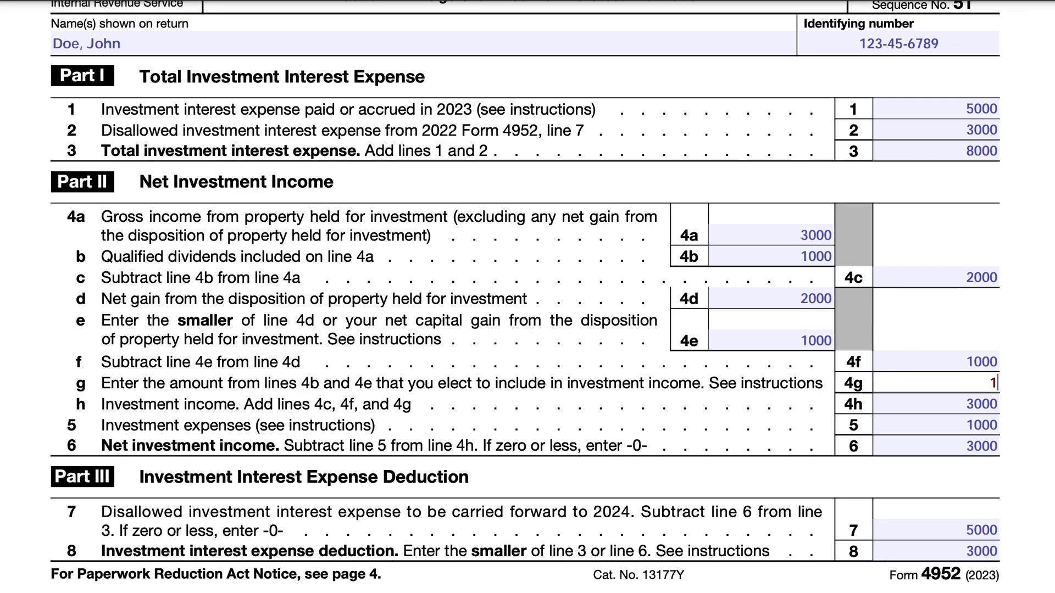
pyautogui.click(976, 402)
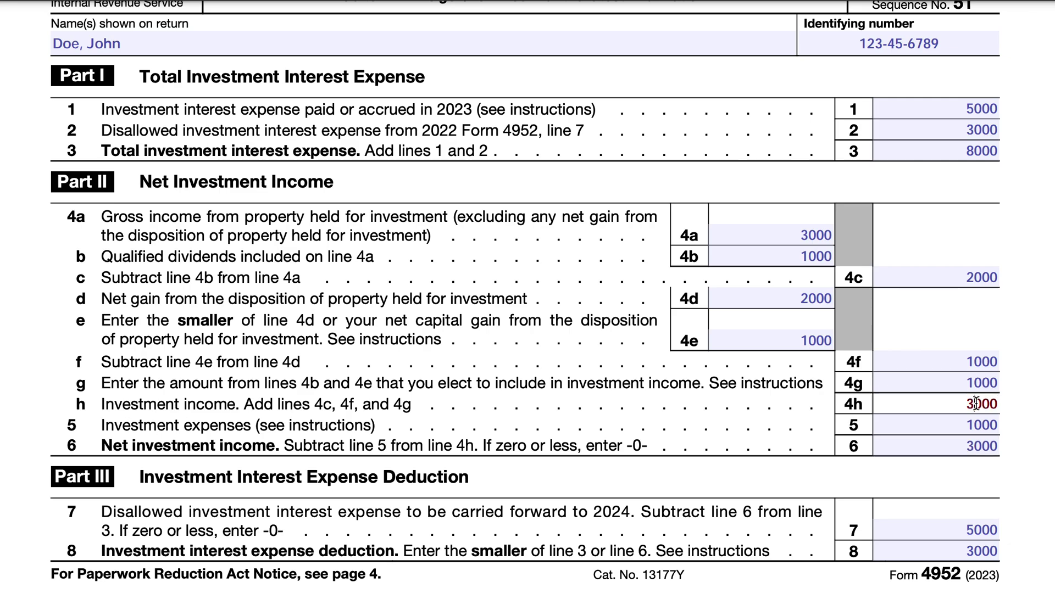
pyautogui.press('BackSpace')
pyautogui.write('4')
# Set total investment interest expense on line 3 to 2000, the carryforward on line 7 to 0 and the line 8 deduction to 2000
pyautogui.click(974, 151)
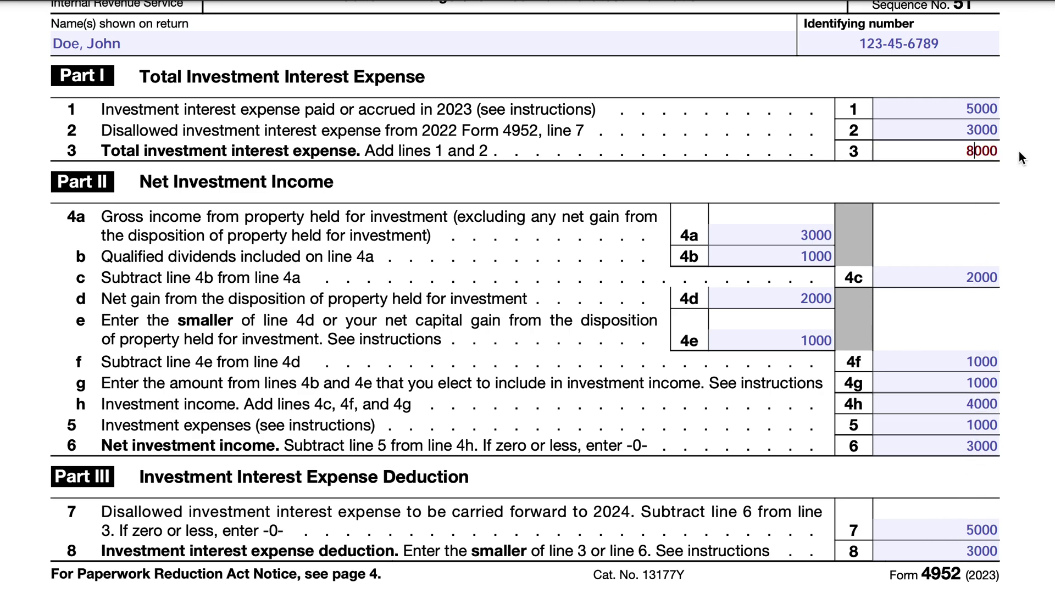
pyautogui.press('BackSpace')
pyautogui.write('2')
pyautogui.doubleClick(989, 531)
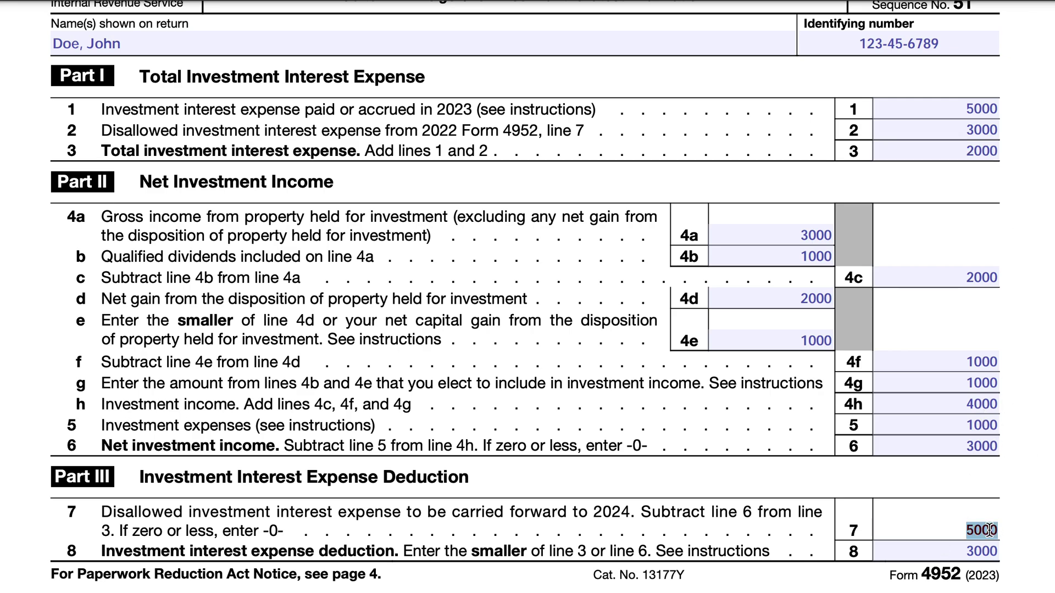
pyautogui.write('0')
pyautogui.click(974, 551)
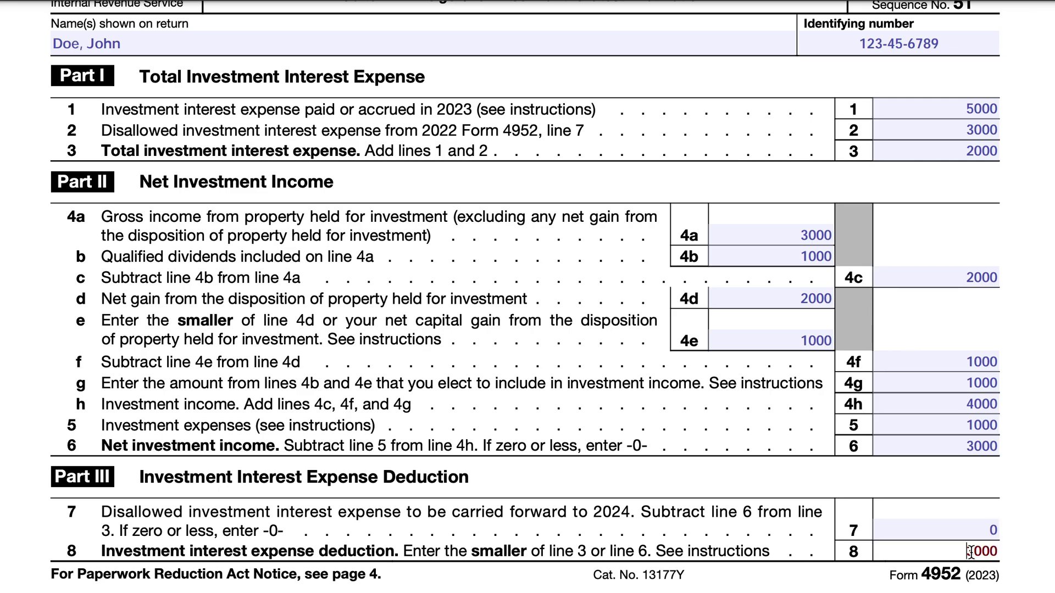
pyautogui.press('BackSpace')
pyautogui.write('2')
pyautogui.scroll(3, 797, 487)
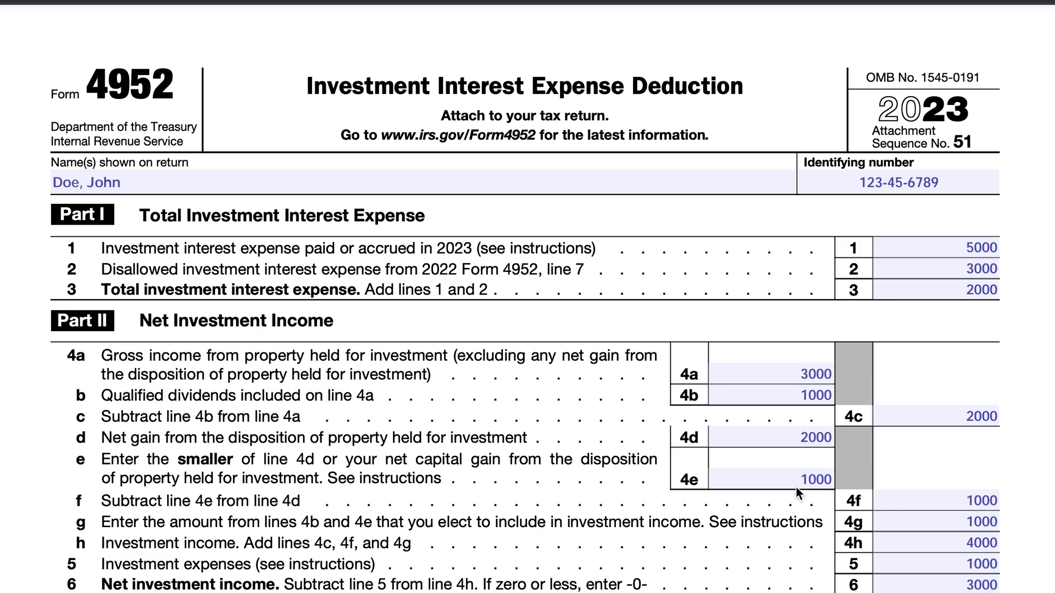
pyautogui.scroll(-2, 797, 487)
pyautogui.scroll(-1, 797, 486)
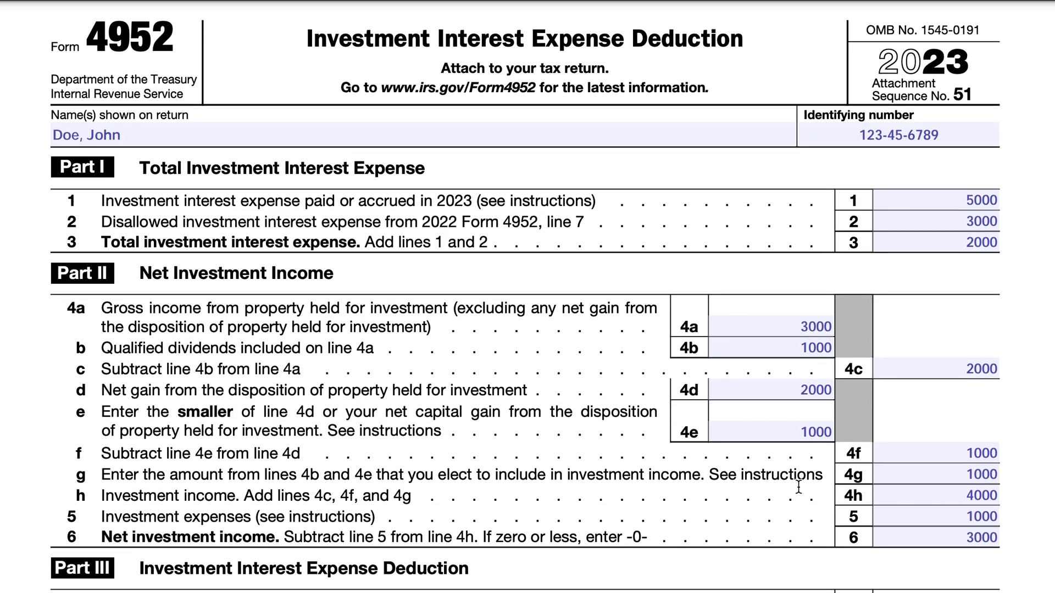